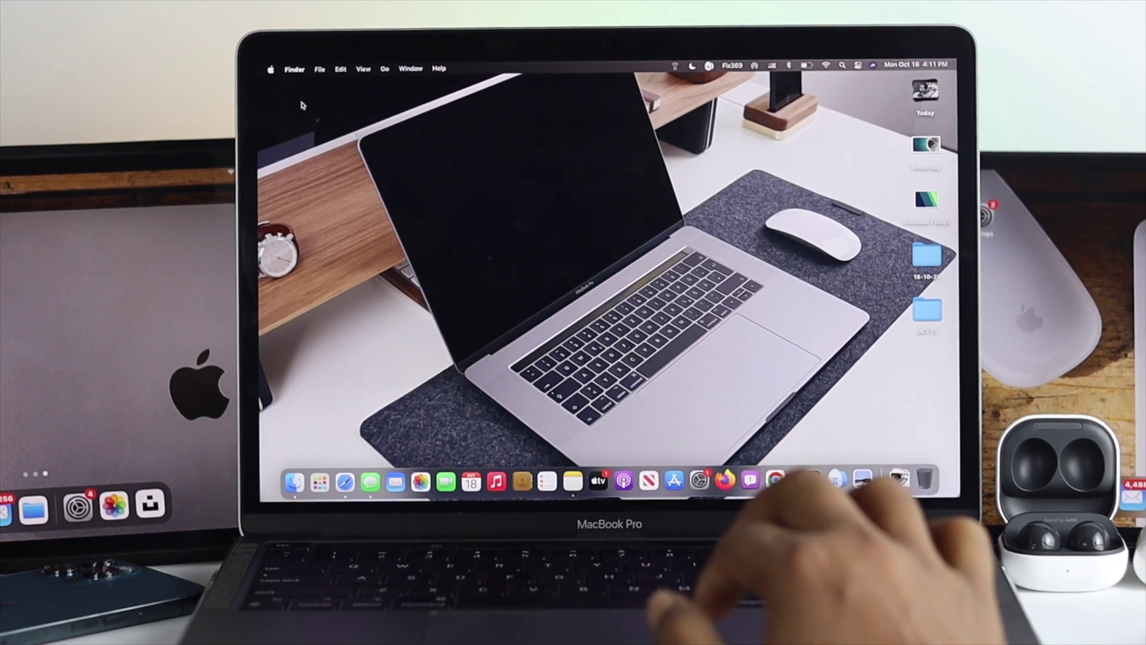
Step: Launch System Preferences from the Apple menu
right_click(302, 105)
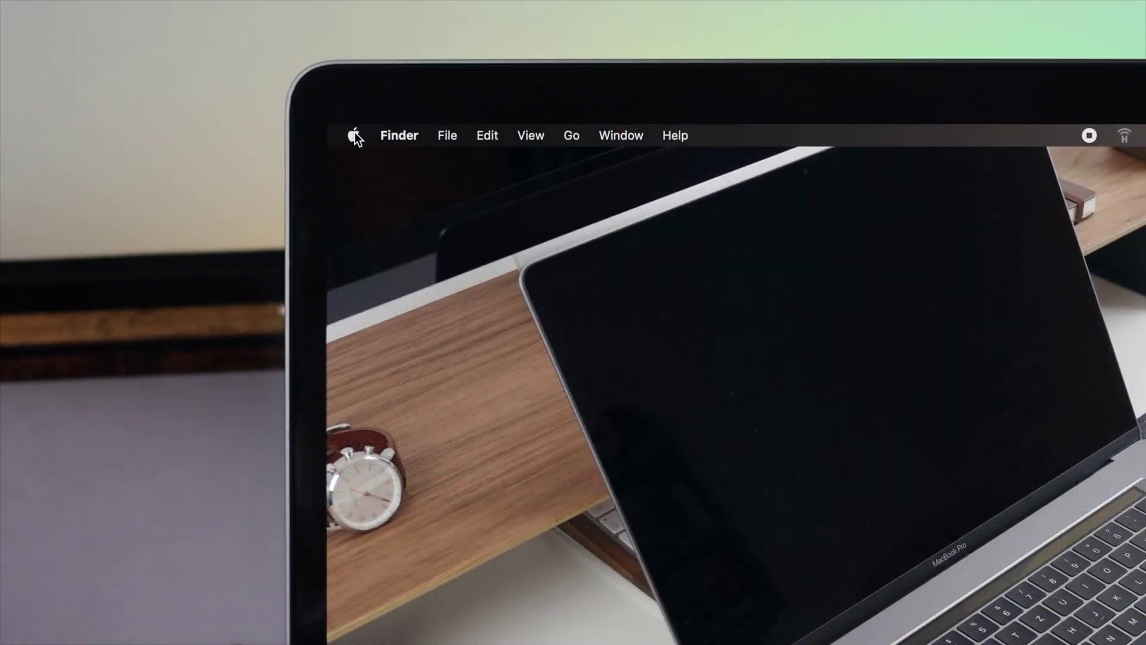
click(356, 136)
click(391, 198)
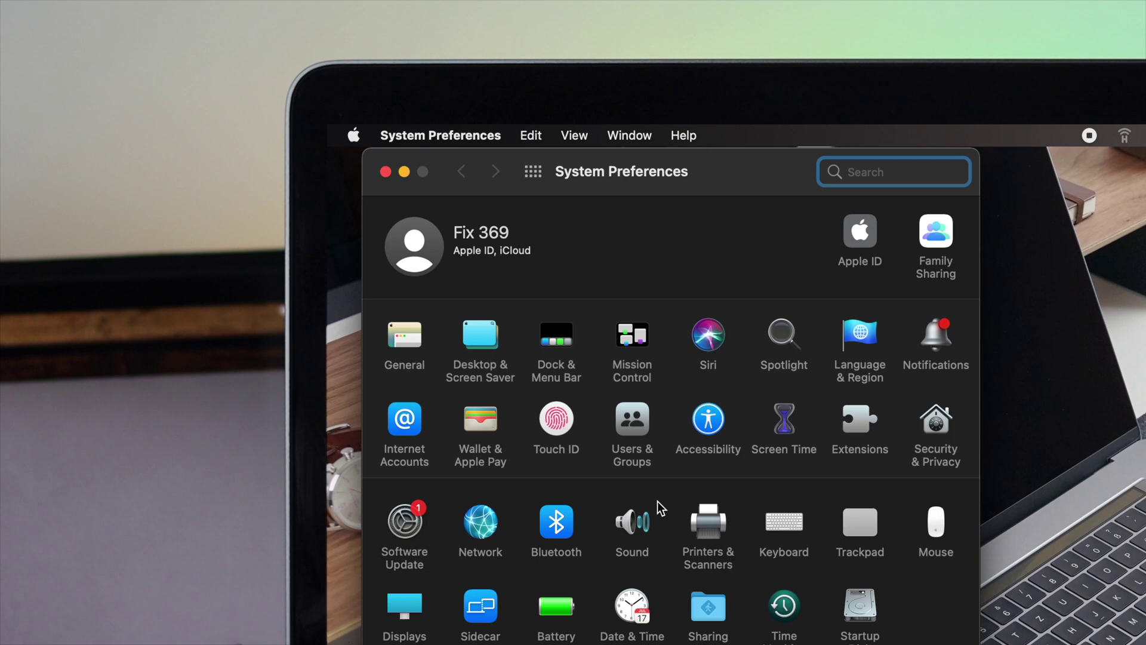
Step: In Trackpad settings, set Secondary click to 'Click in bottom right corner'
click(863, 534)
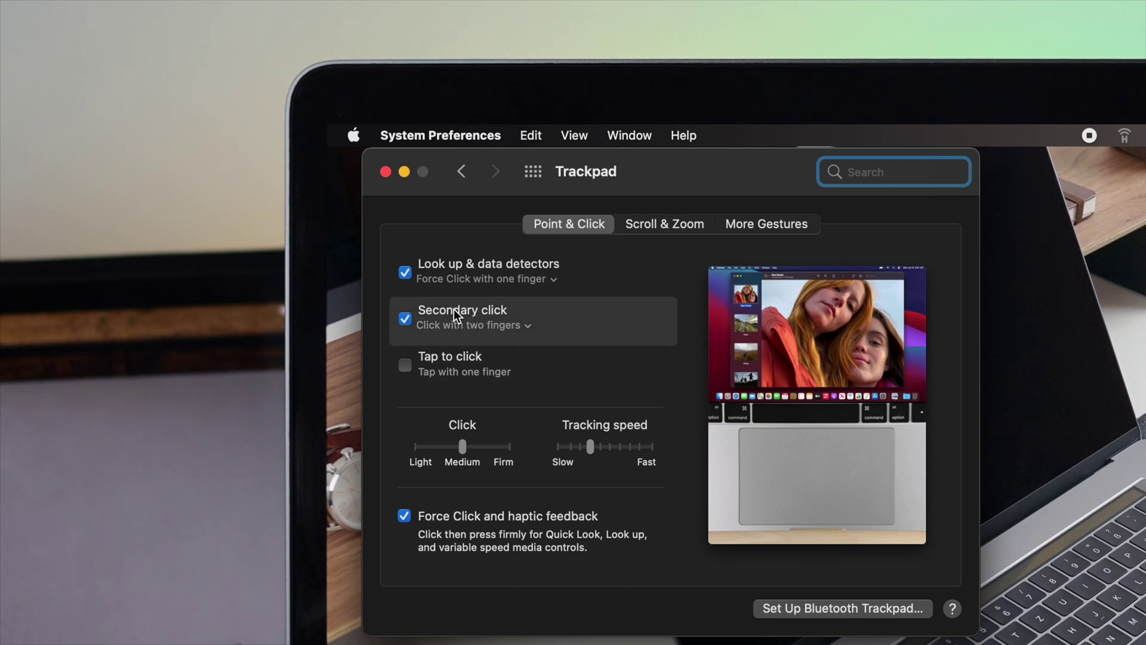
click(528, 327)
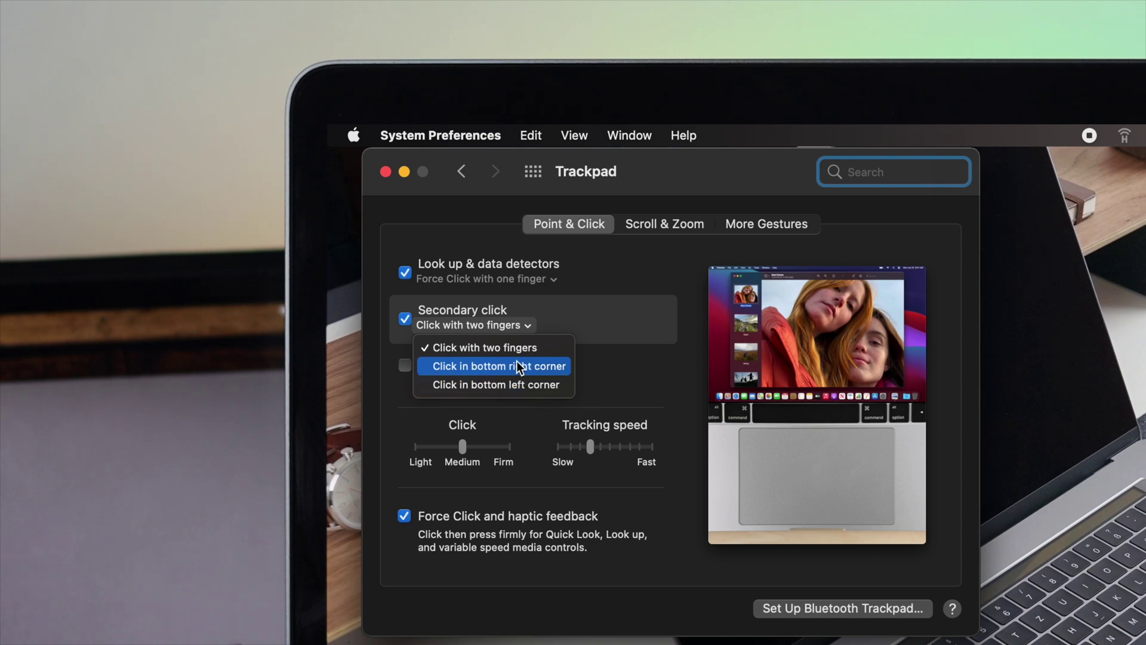
click(518, 368)
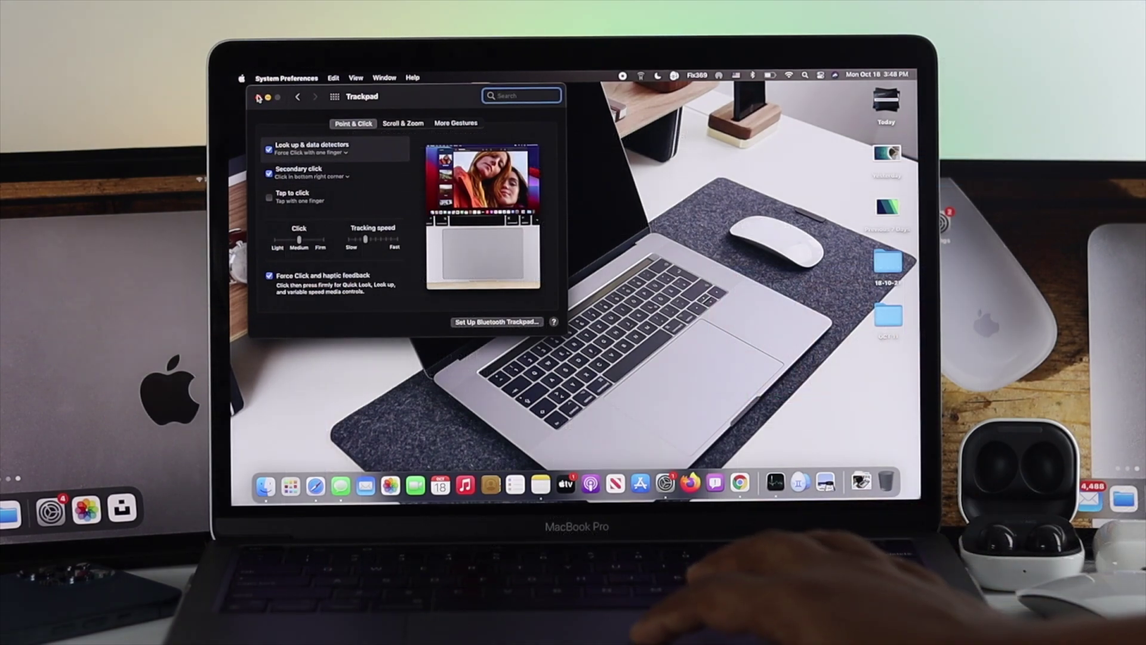
Step: Close Trackpad settings, test corner right-click on the desktop, and reopen System Preferences
click(259, 97)
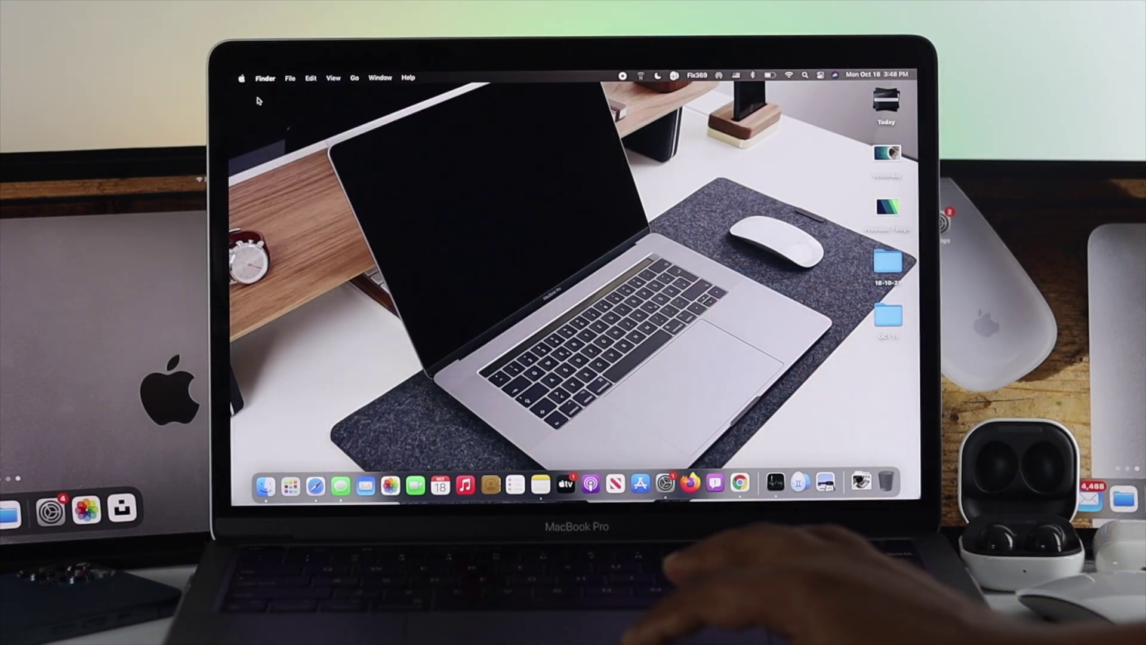
right_click(397, 160)
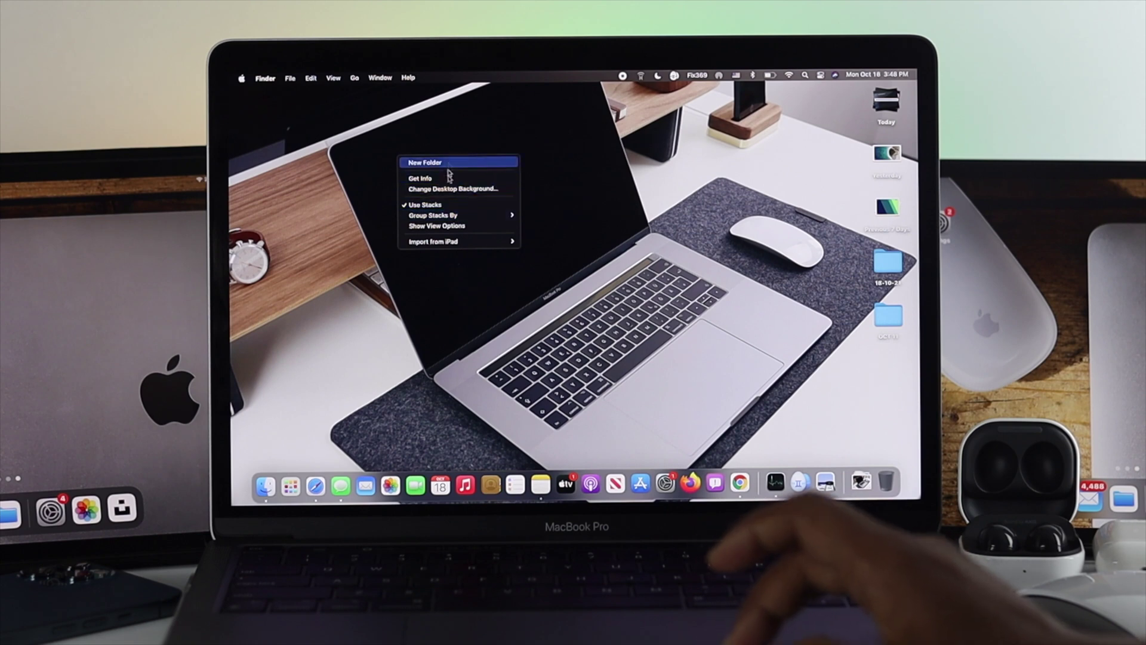
right_click(560, 160)
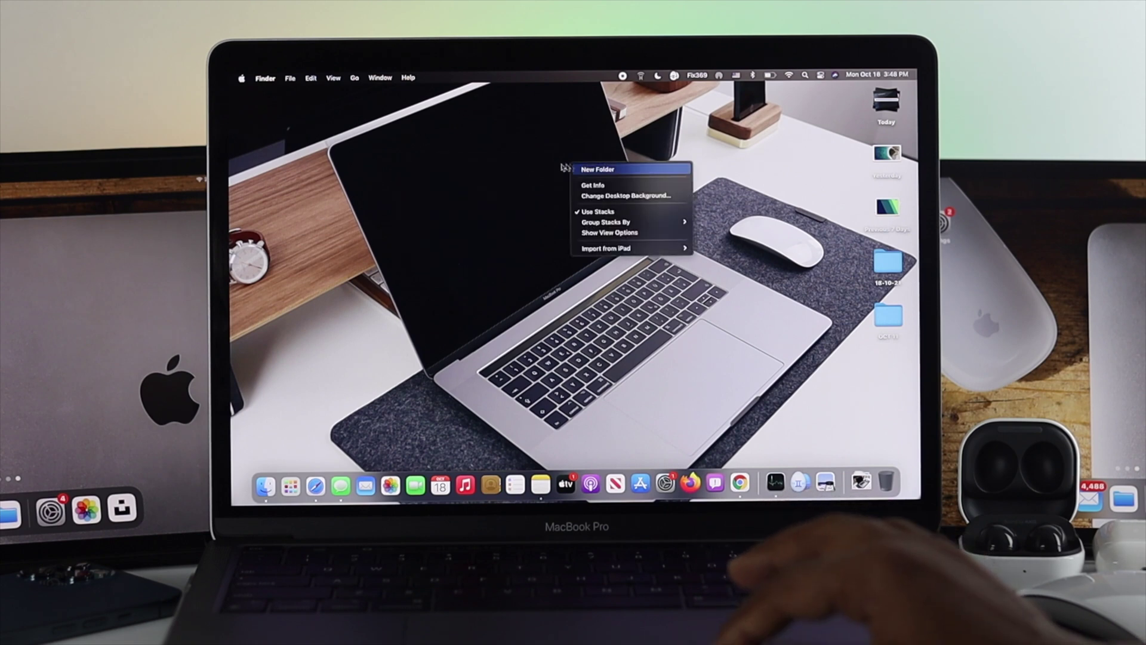
right_click(538, 172)
click(536, 176)
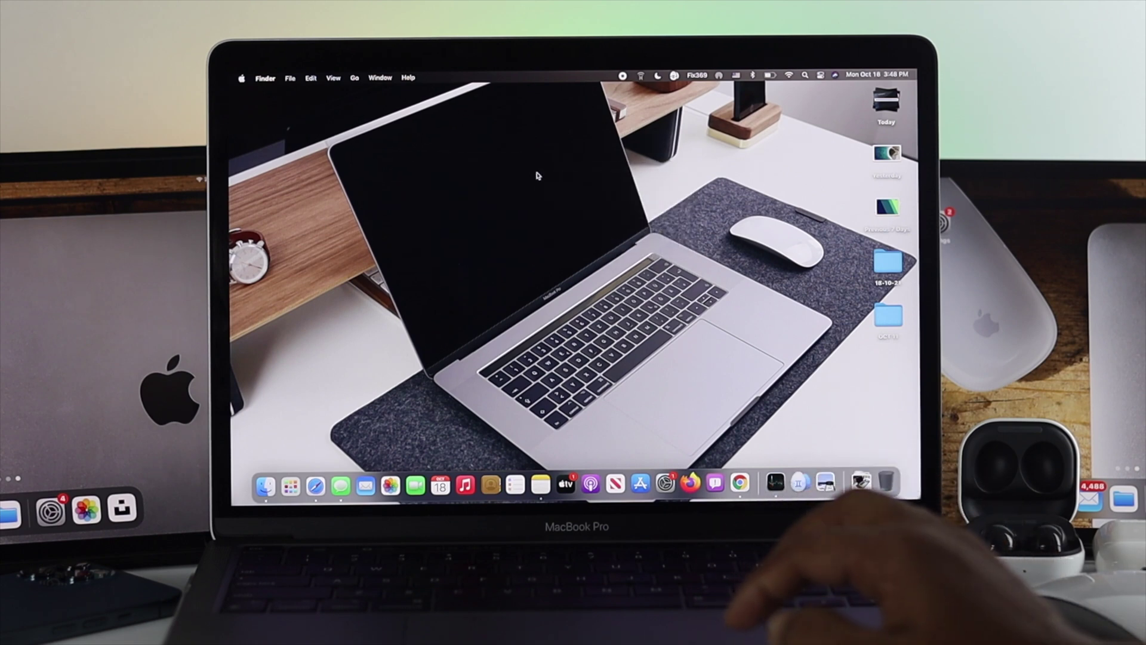
right_click(537, 174)
click(490, 174)
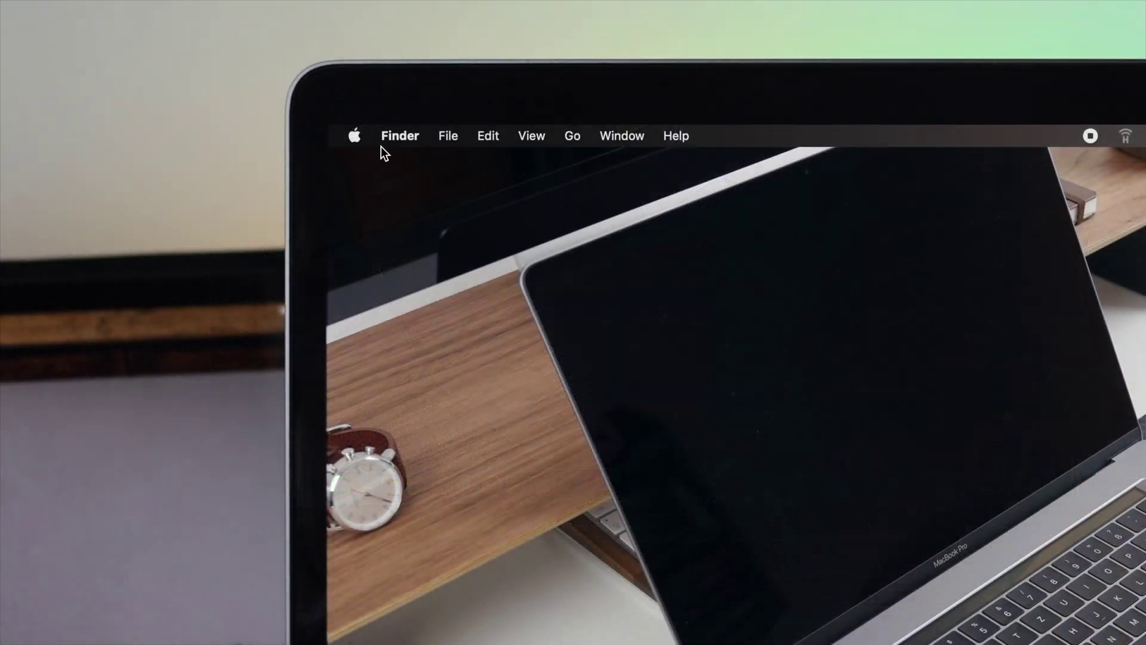
click(369, 143)
click(390, 188)
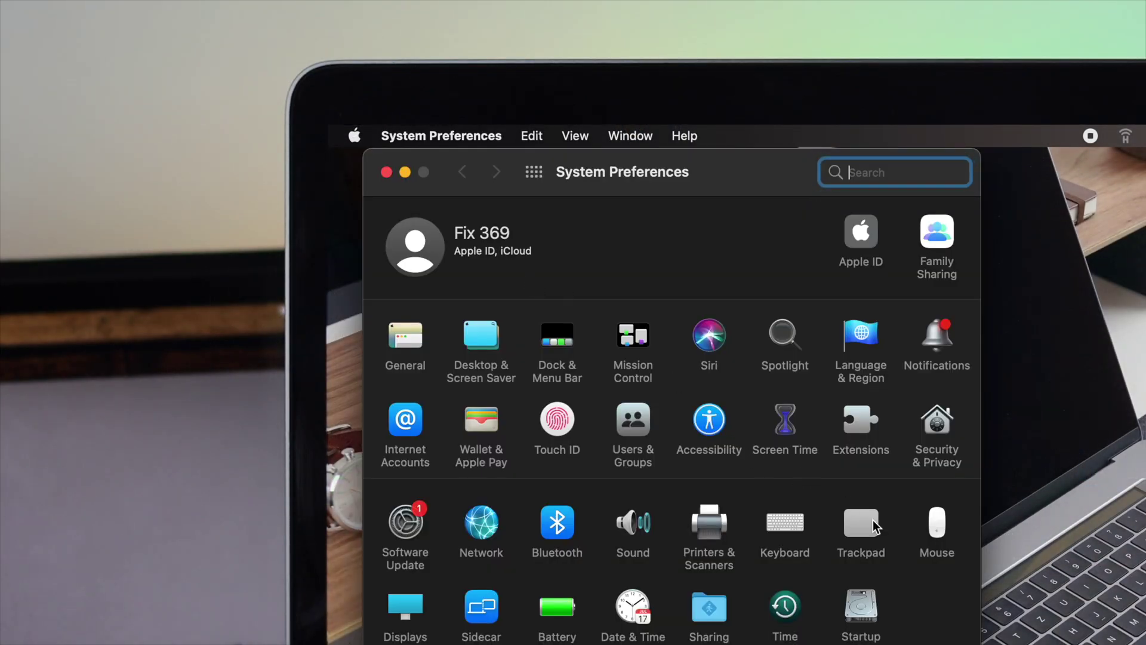
Step: In Mouse settings, enable Secondary click as 'Click on right side'
click(937, 536)
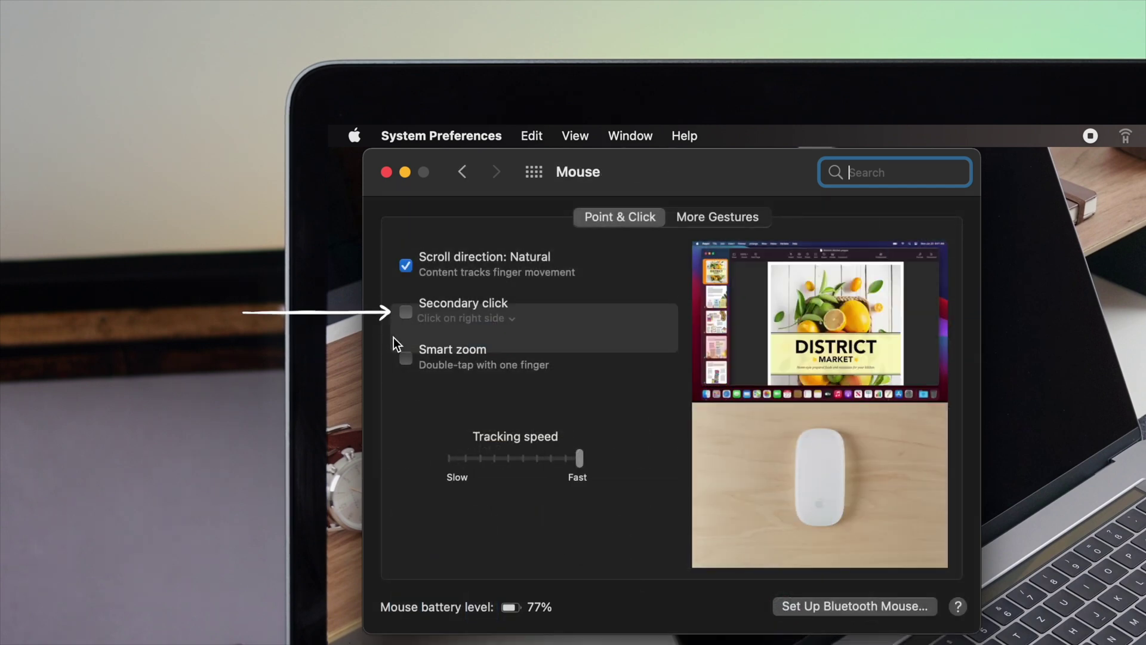
click(404, 312)
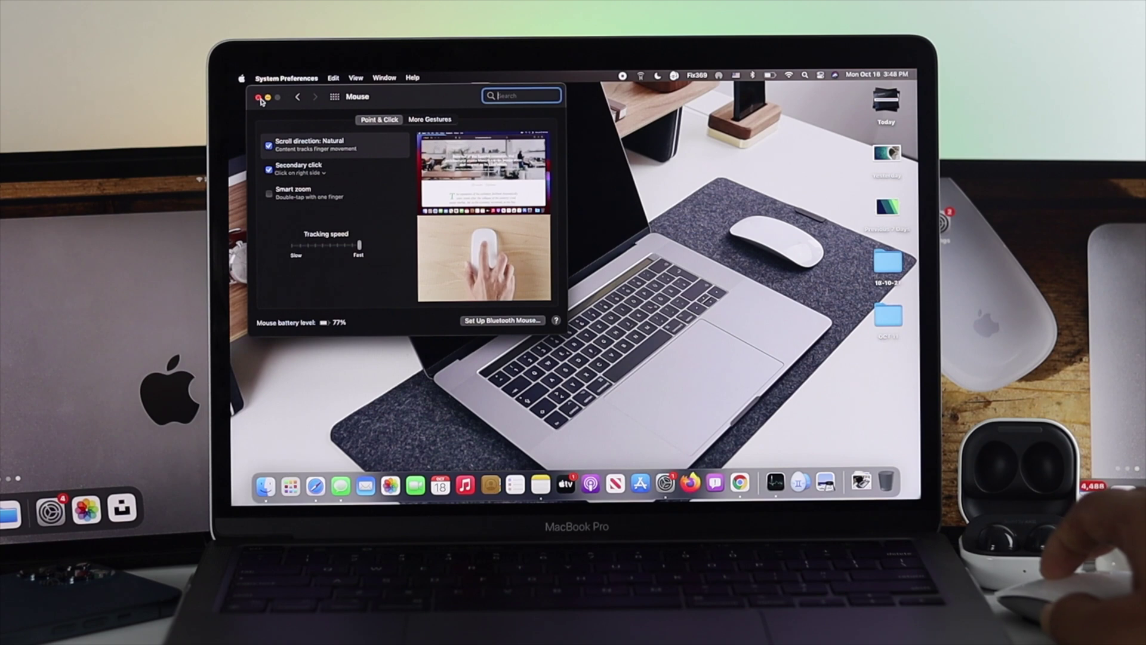
Step: Close Mouse settings and right-click the desktop to test the Magic Mouse
click(256, 97)
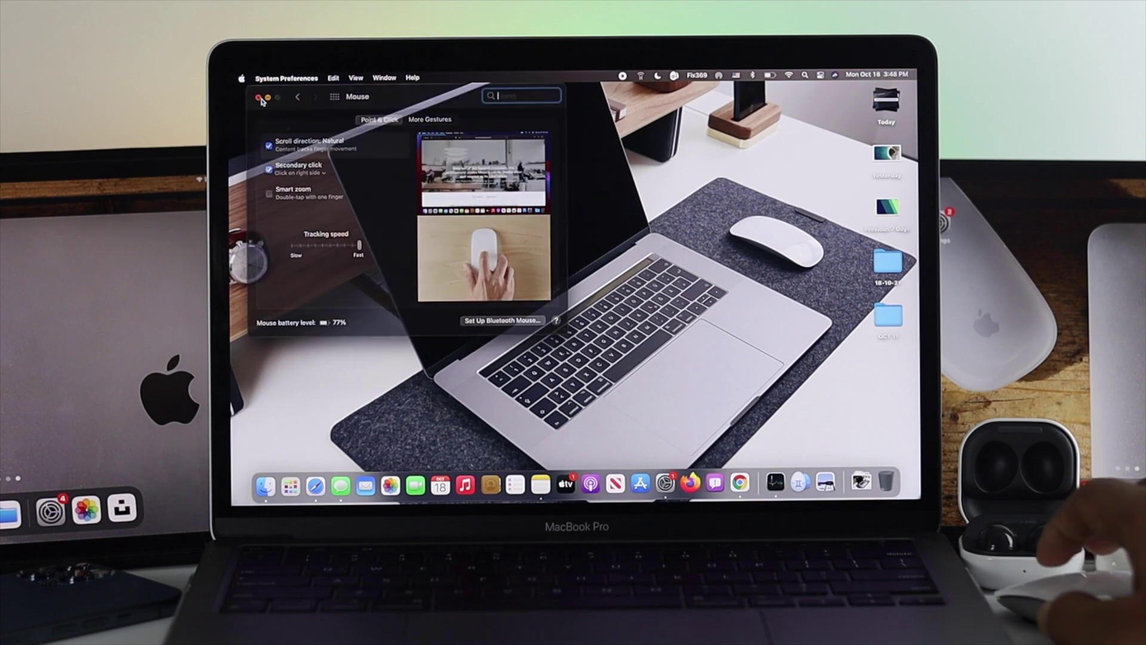
right_click(421, 159)
right_click(618, 179)
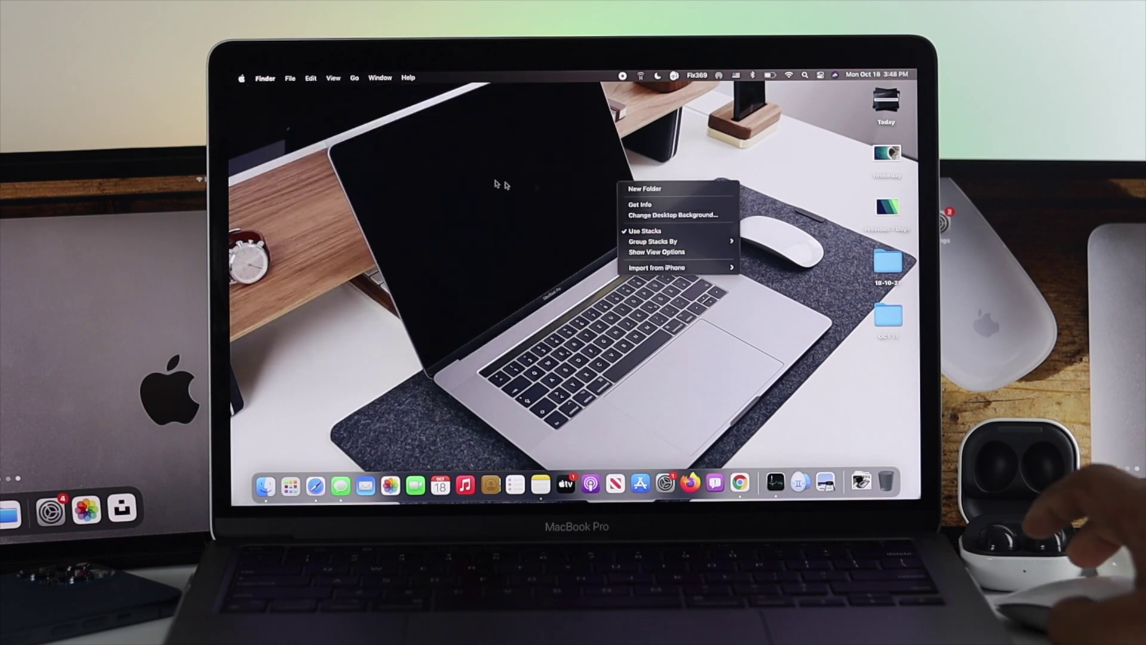
click(381, 172)
right_click(387, 166)
right_click(585, 187)
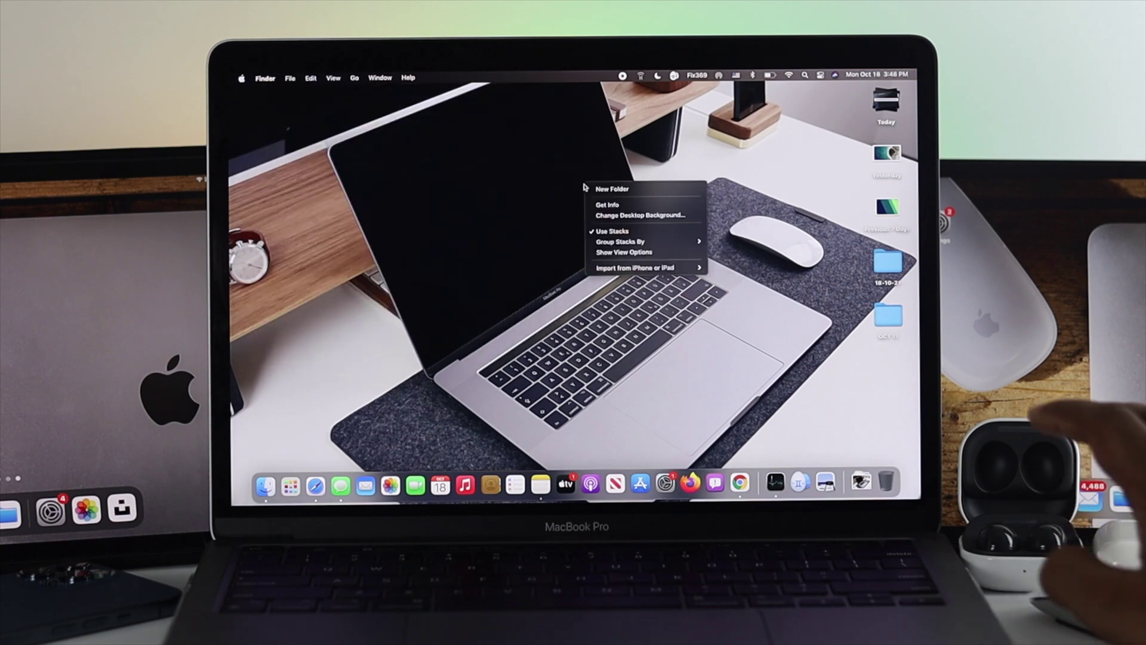
right_click(573, 186)
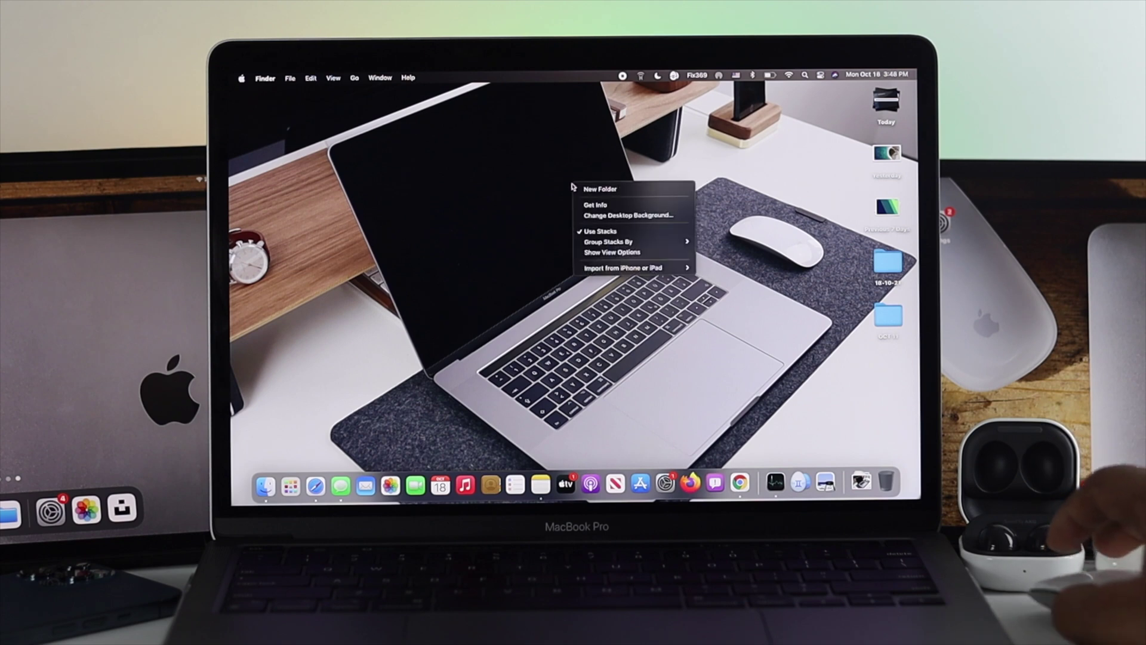
Step: Repeat desktop right-clicks to confirm the shortcut menu appears each time
right_click(396, 155)
right_click(569, 162)
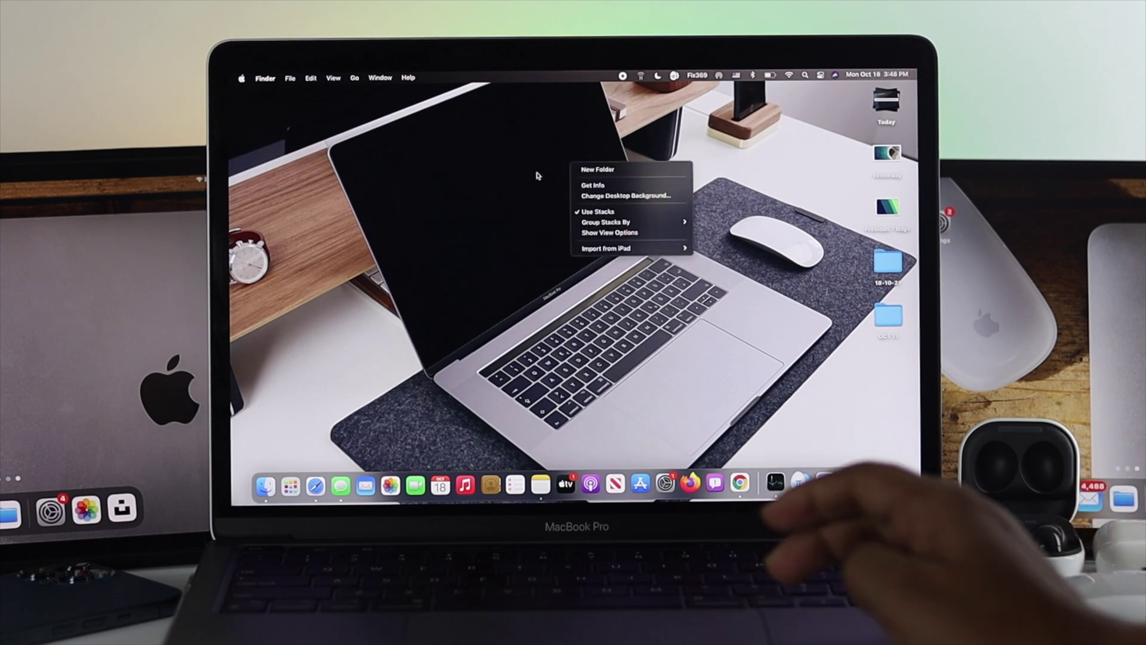
click(537, 176)
right_click(538, 175)
click(538, 176)
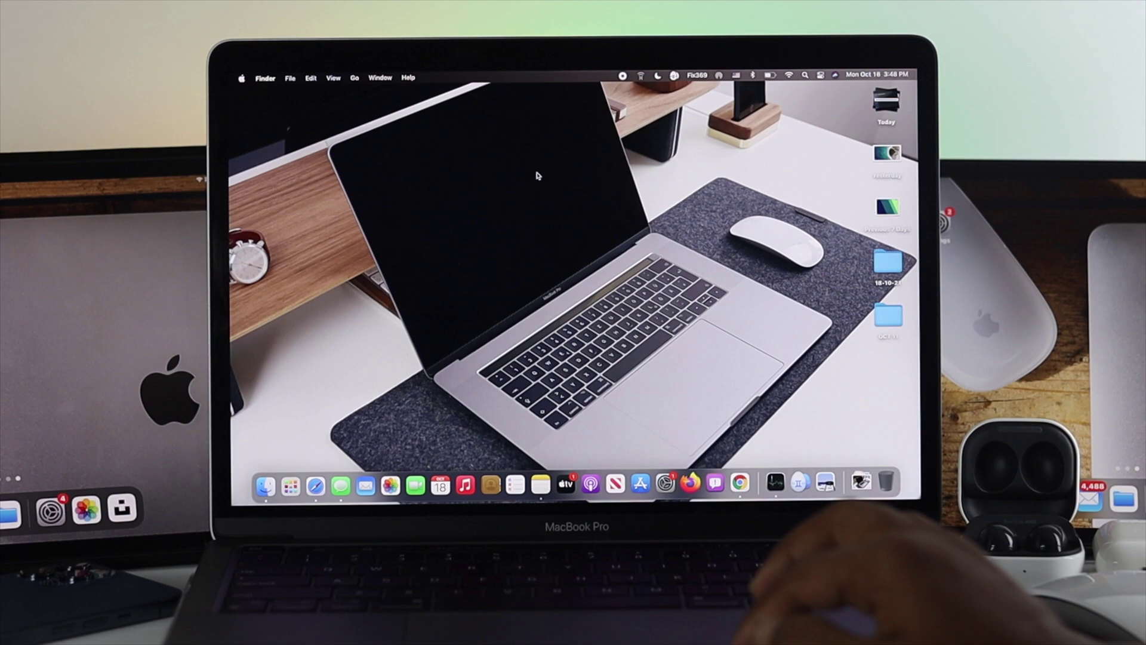
right_click(537, 176)
click(538, 176)
right_click(585, 187)
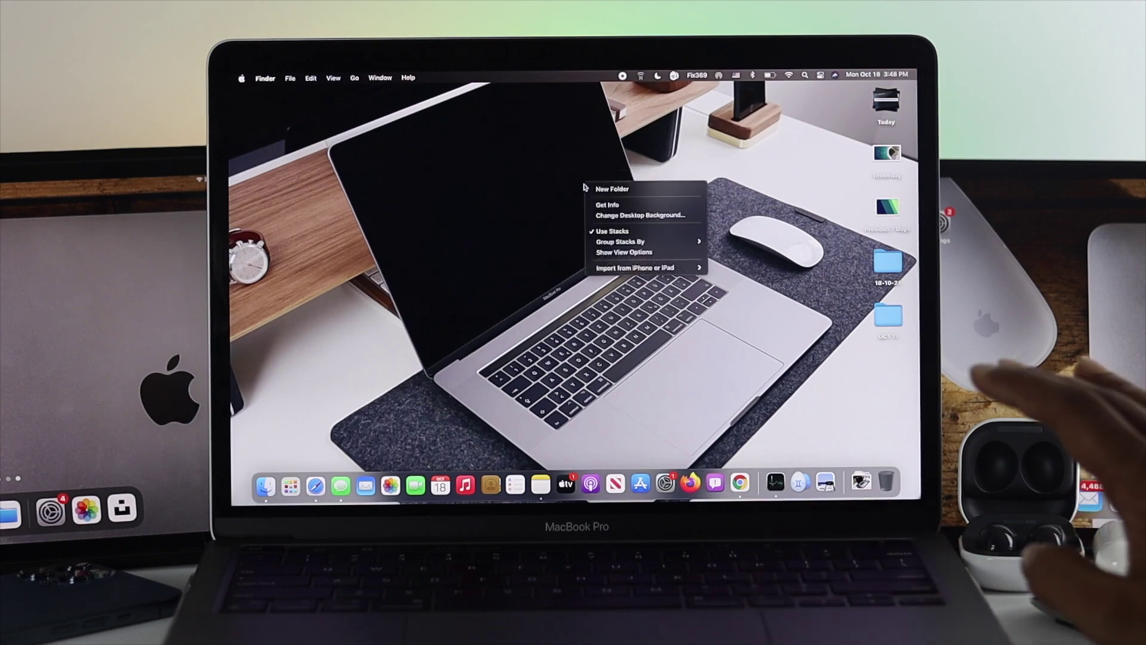